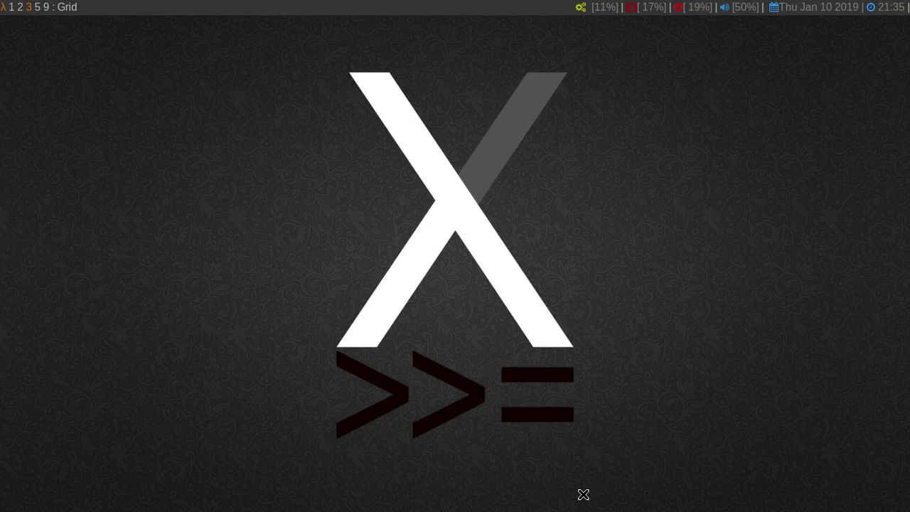
# Open a terminal and run the xm command to open xmonad.hs in Vim
pyautogui.press('super+shift+Return')
pyautogui.write('xm')
pyautogui.press('Return')
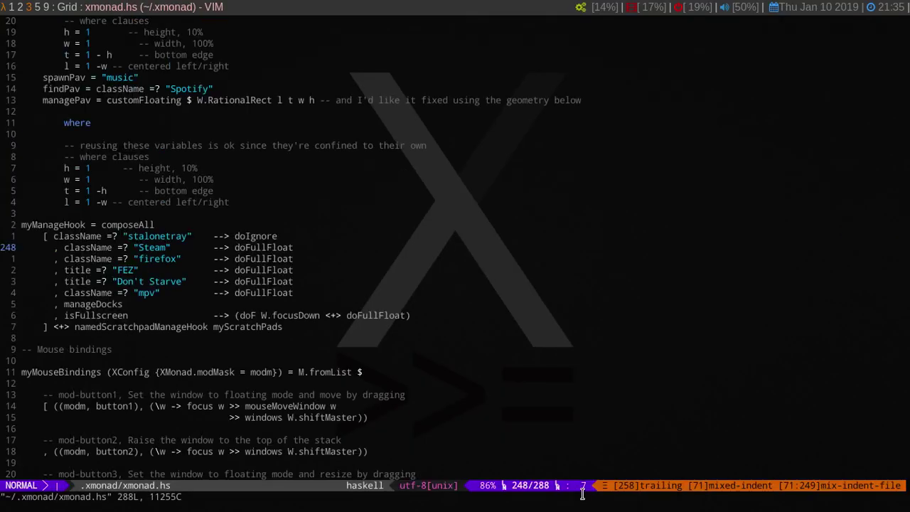
# Examine the scratchpad geometry definitions above the myManageHook block in xmonad.hs
pyautogui.press('k')
pyautogui.press('k')
pyautogui.press('k')
pyautogui.press('k')
pyautogui.press('k')
pyautogui.press('k')
pyautogui.press('k')
pyautogui.press('k')
pyautogui.press('k')
pyautogui.press('k')
pyautogui.press('k')
pyautogui.press('k')
pyautogui.press('k')
pyautogui.press('k')
pyautogui.press('k')
pyautogui.press('k')
pyautogui.press('k')
pyautogui.press('k')
pyautogui.press('k')
pyautogui.press('k')
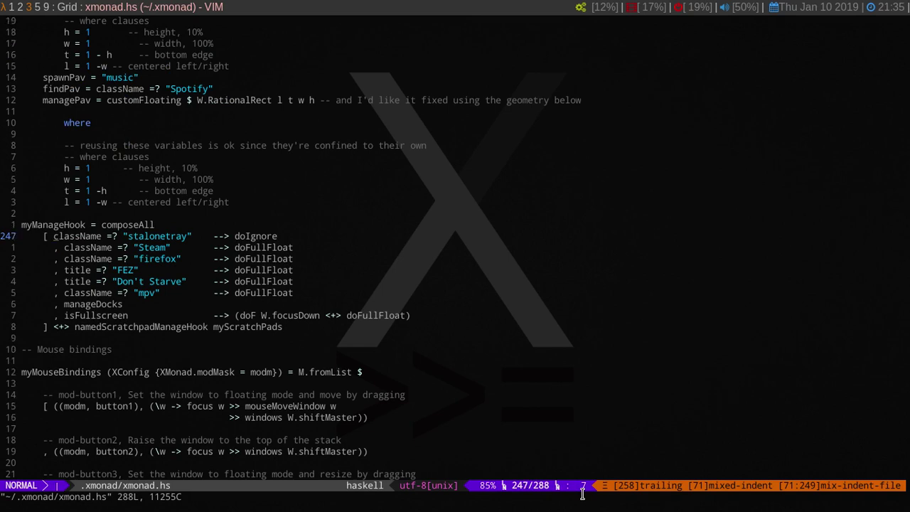
pyautogui.press('k')
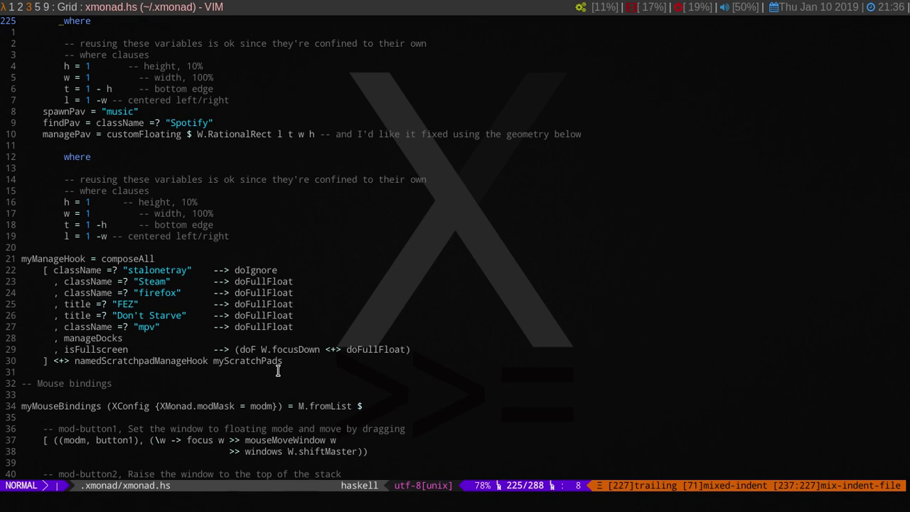
# Examine xmonad.hs from the first line through the imports, main function and bar settings to the start of myConfig
pyautogui.press('g')
pyautogui.press('g')
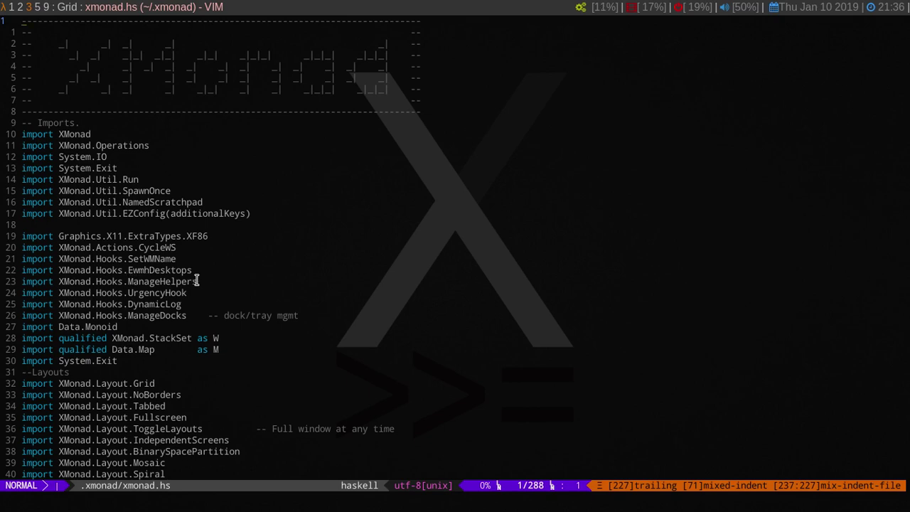
pyautogui.press('j')
pyautogui.press('j')
pyautogui.press('j')
pyautogui.press('j')
pyautogui.press('j')
pyautogui.press('j')
pyautogui.press('j')
pyautogui.press('j')
pyautogui.press('j')
pyautogui.press('j')
pyautogui.press('j')
pyautogui.press('j')
pyautogui.press('j')
pyautogui.press('j')
pyautogui.press('j')
pyautogui.press('j')
pyautogui.press('j')
pyautogui.press('j')
pyautogui.press('j')
pyautogui.press('j')
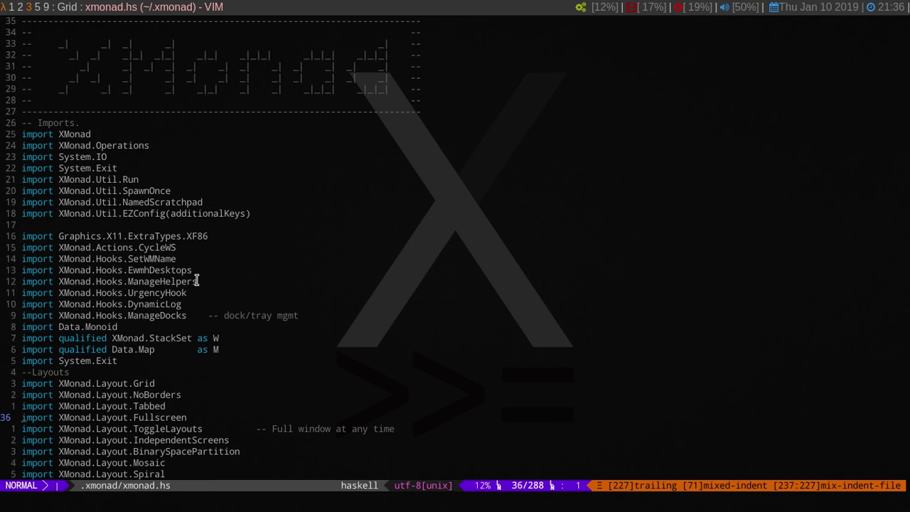
pyautogui.press('j')
pyautogui.press('j')
pyautogui.press('j')
pyautogui.press('j')
pyautogui.press('j')
pyautogui.press('j')
pyautogui.press('j')
pyautogui.press('j')
pyautogui.press('j')
pyautogui.press('j')
pyautogui.press('j')
pyautogui.press('j')
pyautogui.press('j')
pyautogui.press('j')
pyautogui.press('j')
pyautogui.press('j')
pyautogui.press('j')
pyautogui.press('j')
pyautogui.press('j')
pyautogui.press('j')
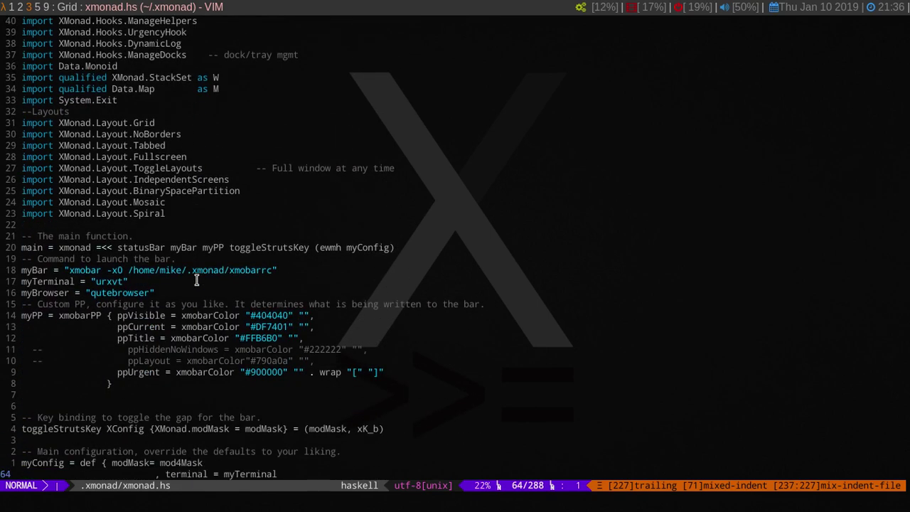
# Go back to the main function line and place the cursor on ewmh before myConfig
pyautogui.press('k')
pyautogui.press('k')
pyautogui.press('k')
pyautogui.press('k')
pyautogui.press('k')
pyautogui.press('k')
pyautogui.press('k')
pyautogui.press('k')
pyautogui.press('k')
pyautogui.press('k')
pyautogui.press('k')
pyautogui.press('k')
pyautogui.press('k')
pyautogui.press('k')
pyautogui.press('k')
pyautogui.press('k')
pyautogui.press('k')
pyautogui.press('k')
pyautogui.press('k')
pyautogui.press('k')
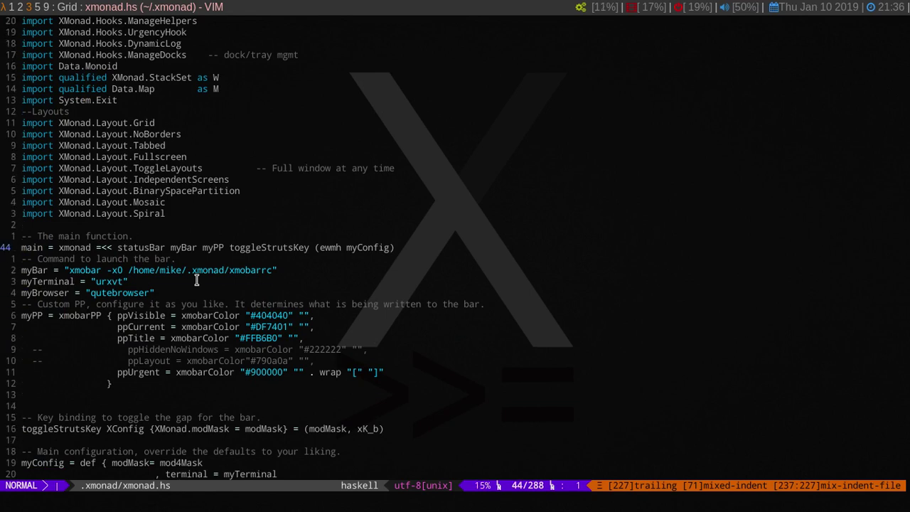
pyautogui.press('l')
pyautogui.press('l')
pyautogui.press('l')
pyautogui.press('l')
pyautogui.press('l')
pyautogui.press('l')
pyautogui.press('w')
pyautogui.press('w')
pyautogui.press('w')
pyautogui.press('w')
pyautogui.press('w')
pyautogui.press('w')
pyautogui.press('l')
pyautogui.press('l')
pyautogui.press('l')
pyautogui.press('l')
pyautogui.press('l')
pyautogui.press('l')
pyautogui.press('h')
pyautogui.press('h')
pyautogui.press('h')
pyautogui.press('h')
pyautogui.press('h')
pyautogui.press('h')
# Switch to Steam on workspace 5, launch LIMBO from the library to check its fullscreen display, and exit the game
pyautogui.press('super+5')
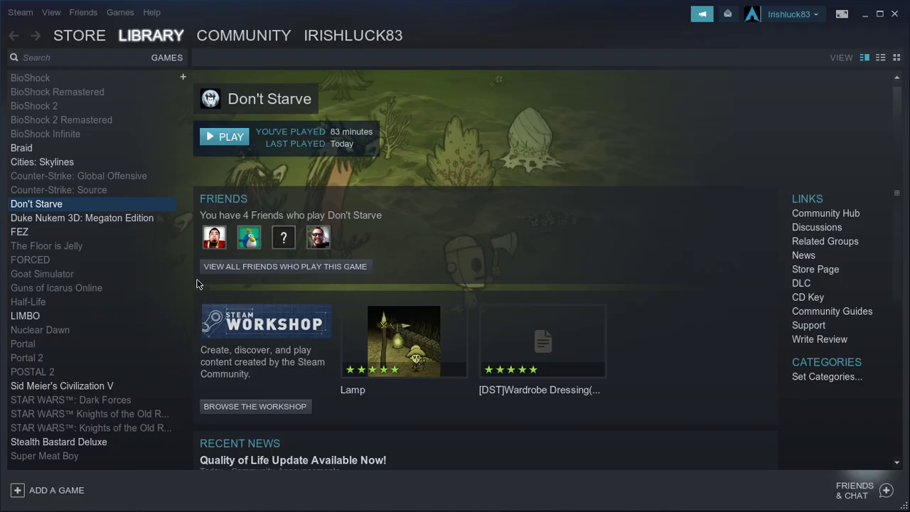
pyautogui.click(25, 317)
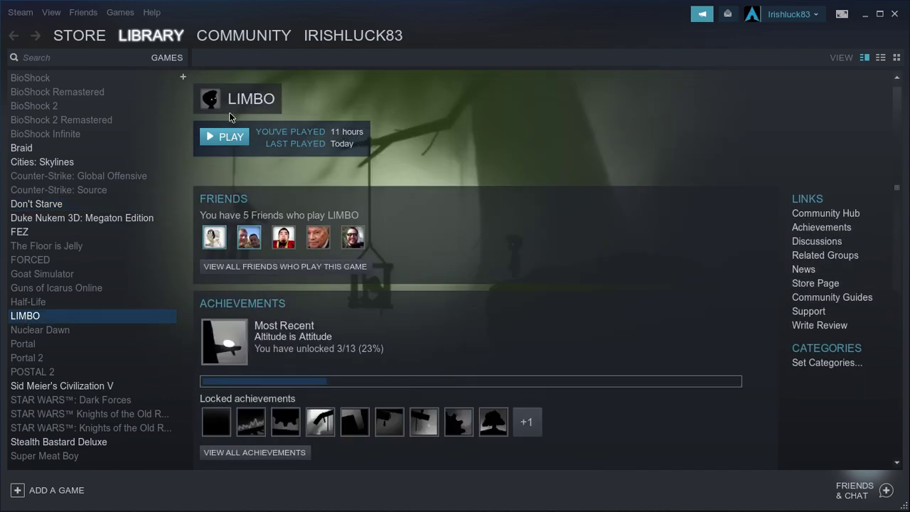
pyautogui.click(228, 137)
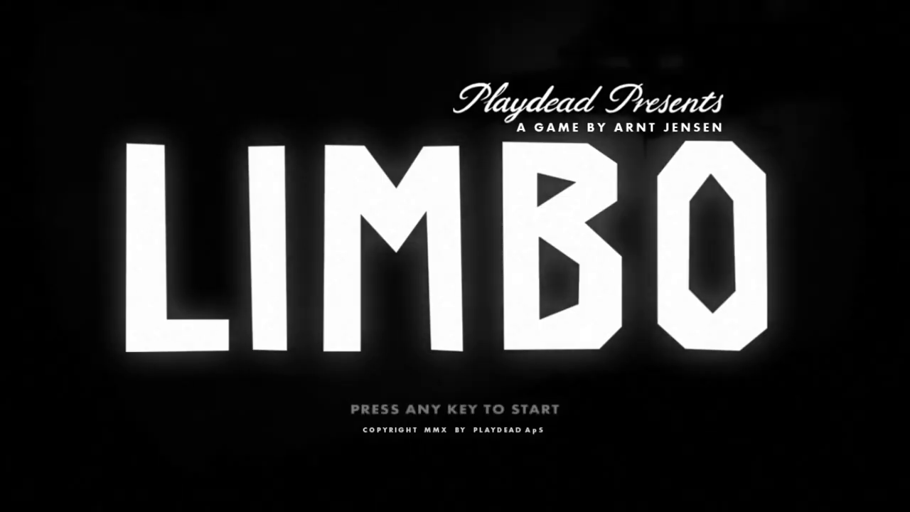
pyautogui.press('Return')
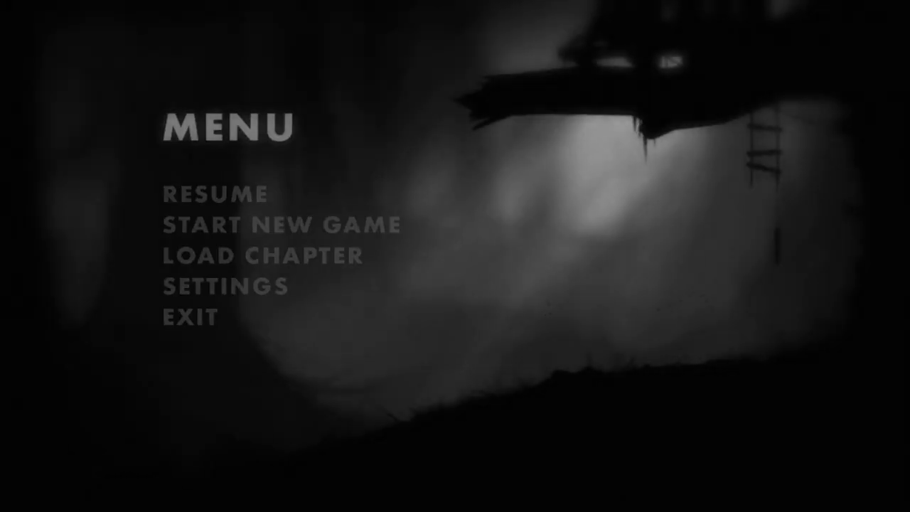
pyautogui.press('Up')
pyautogui.press('Return')
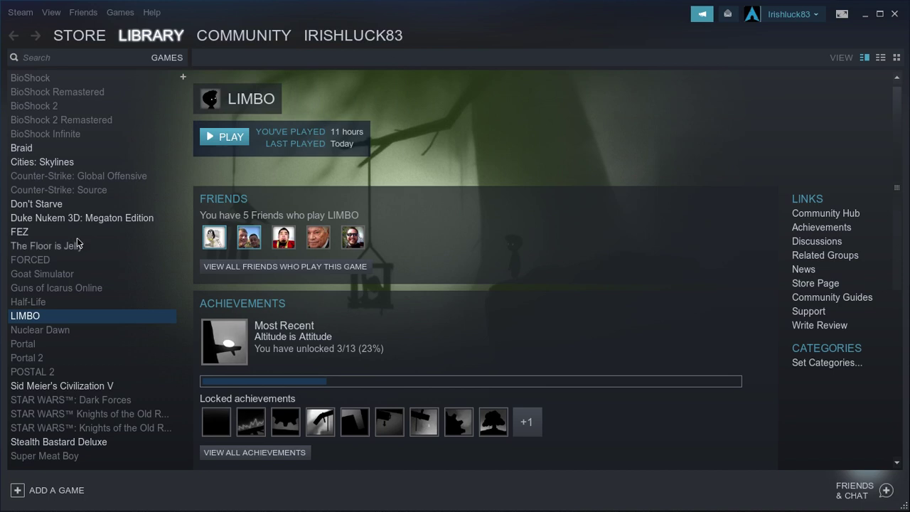
# Launch Don't Starve from the Steam library to check its fullscreen display, and quit the game
pyautogui.click(40, 202)
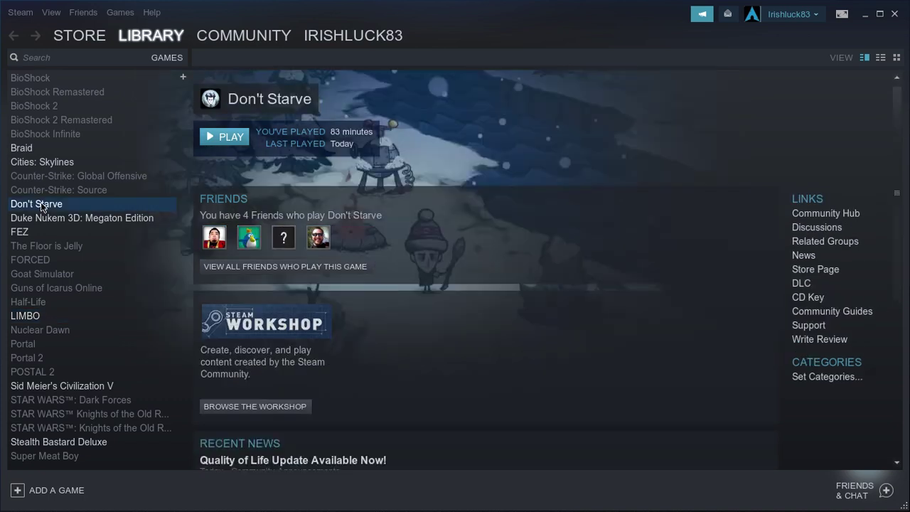
pyautogui.click(234, 138)
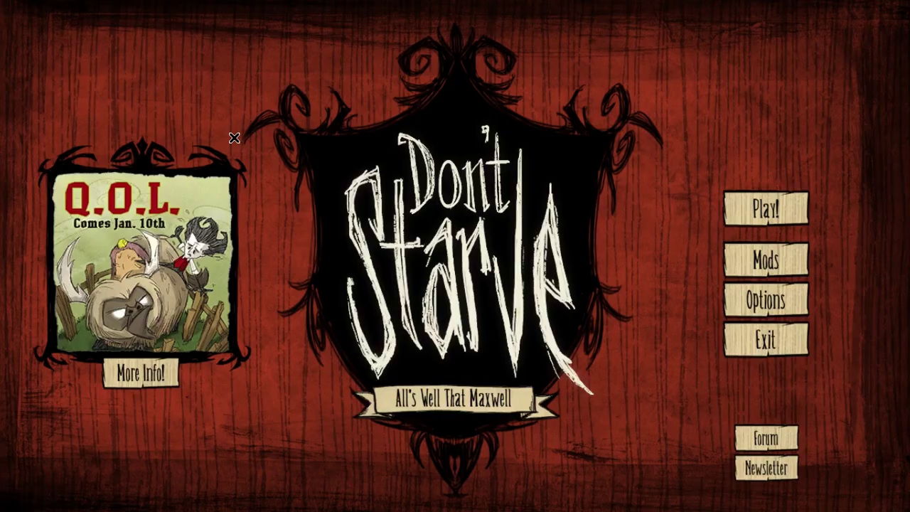
pyautogui.click(755, 339)
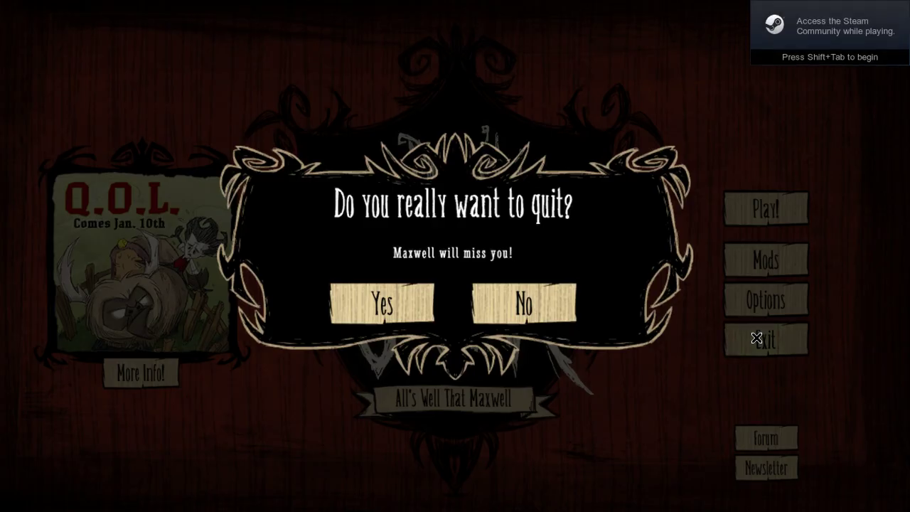
pyautogui.click(403, 298)
# Return to xmonad.hs in Vim on workspace 3 and go to the start of the myManageHook rule list
pyautogui.press('super+3')
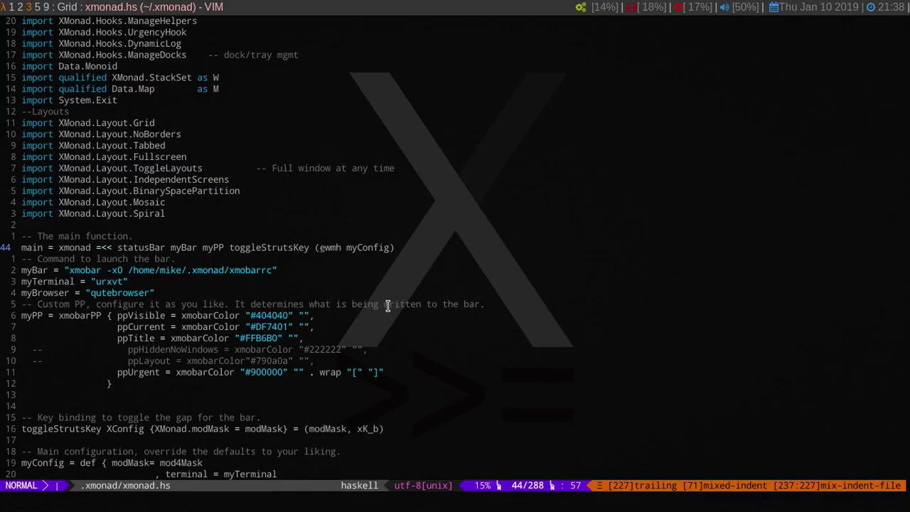
pyautogui.press('j')
pyautogui.press('g')
pyautogui.press('g')
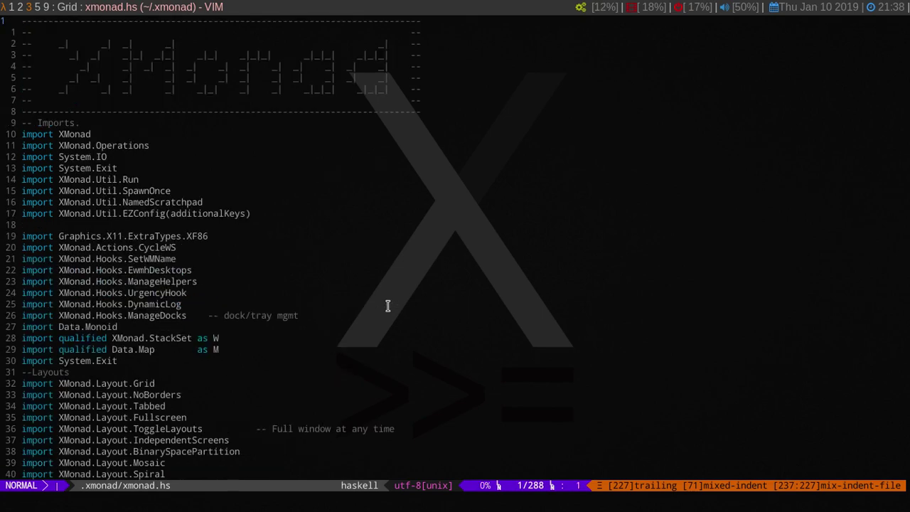
pyautogui.hotkey('shift', 'g')
pyautogui.press('k')
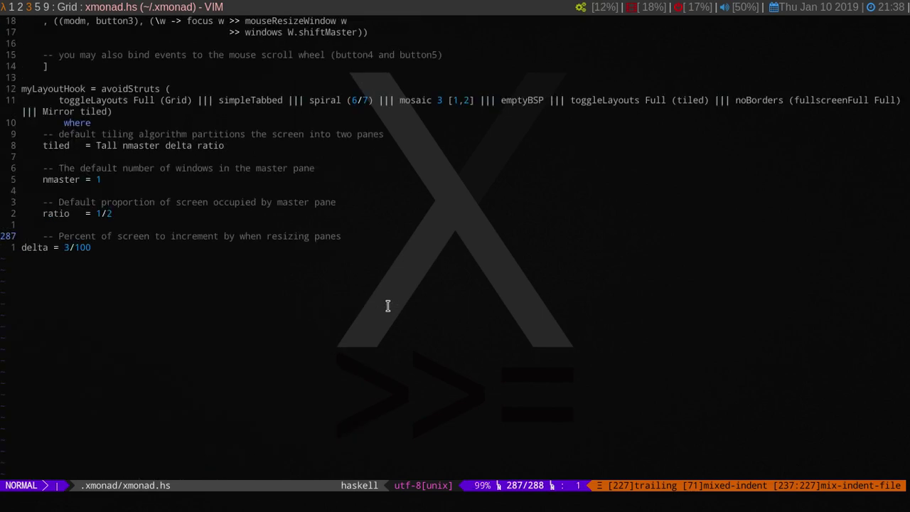
pyautogui.hotkey('ctrl', 'u')
pyautogui.hotkey('ctrl', 'u')
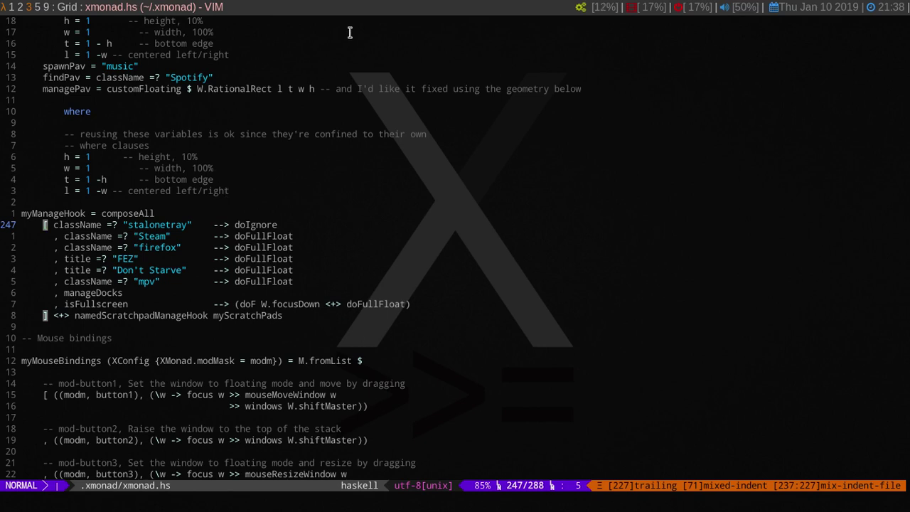
# Examine the doFullFloat rules for FEZ, Don't Starve and mpv in myManageHook
pyautogui.press('j')
pyautogui.press('j')
pyautogui.press('j')
pyautogui.press('j')
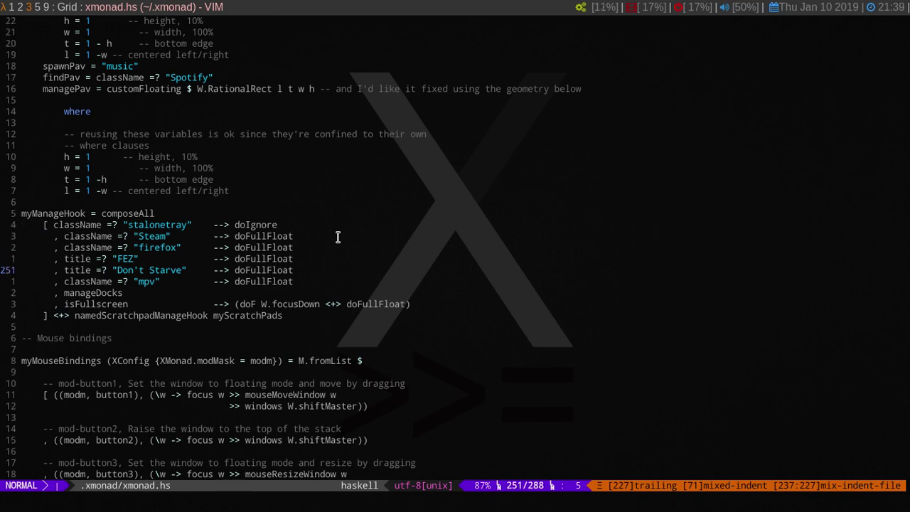
pyautogui.press('k')
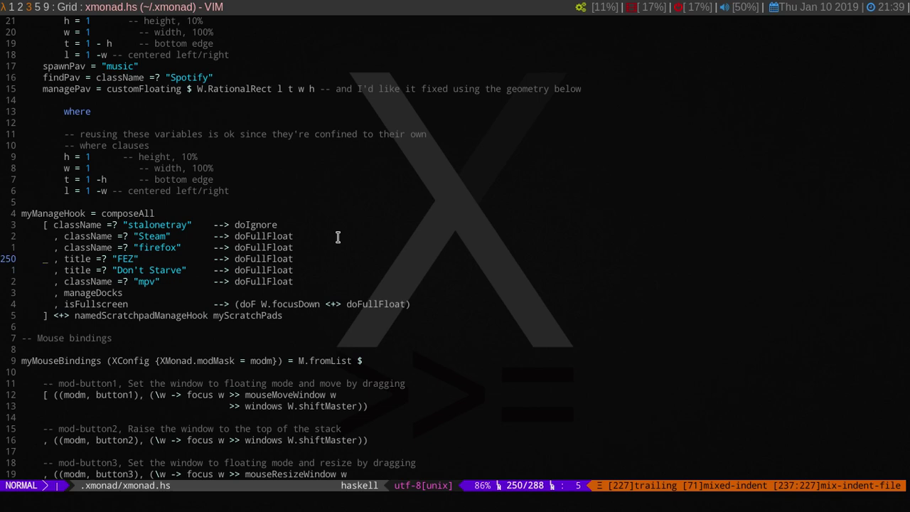
pyautogui.press('j')
pyautogui.press('j')
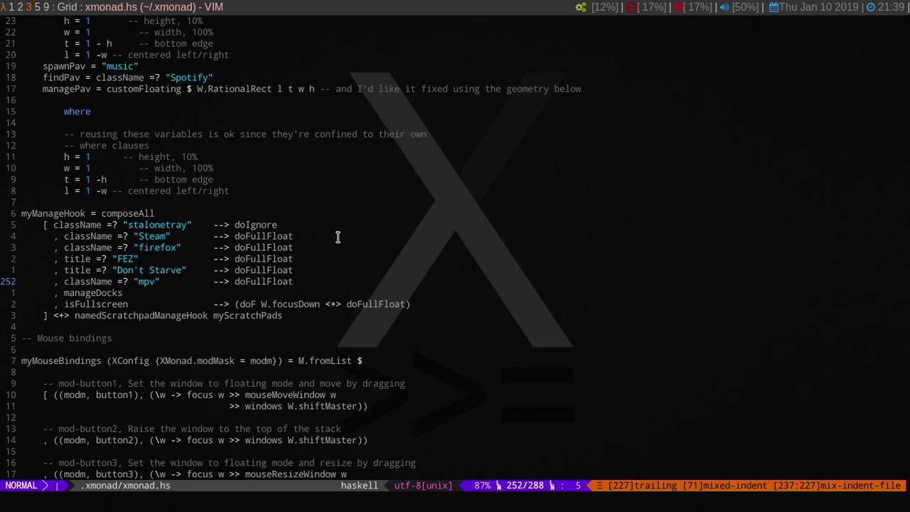
# Look through the Steam, Vim and empty workspaces, finishing on the Steam library in workspace 5
pyautogui.press('super+5')
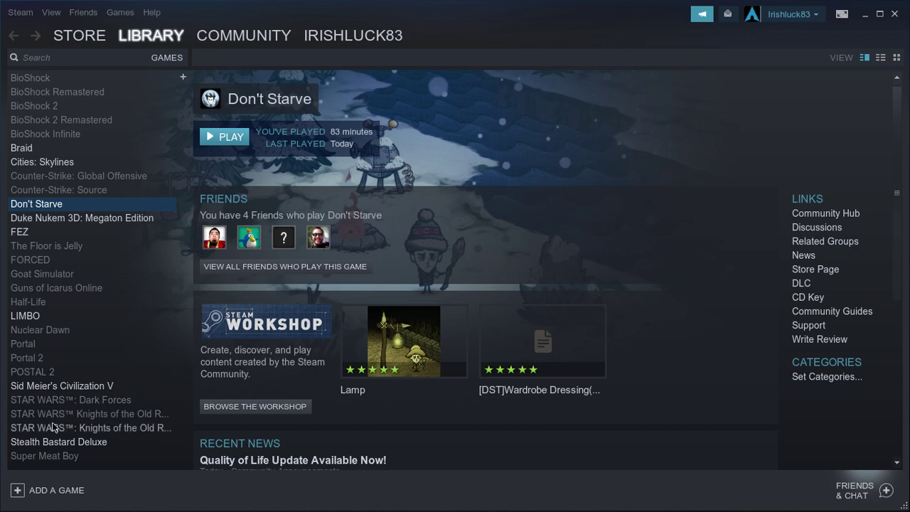
pyautogui.press('super+3')
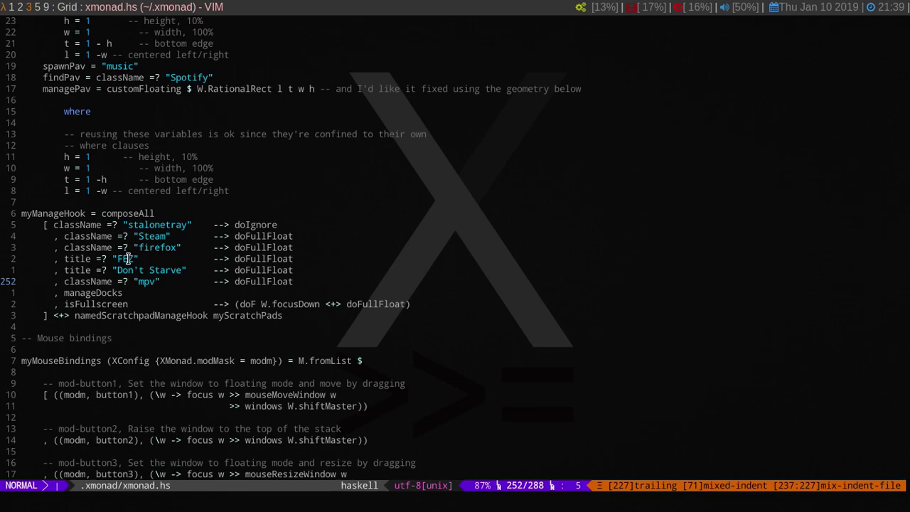
pyautogui.press('super+2')
pyautogui.press('super+4')
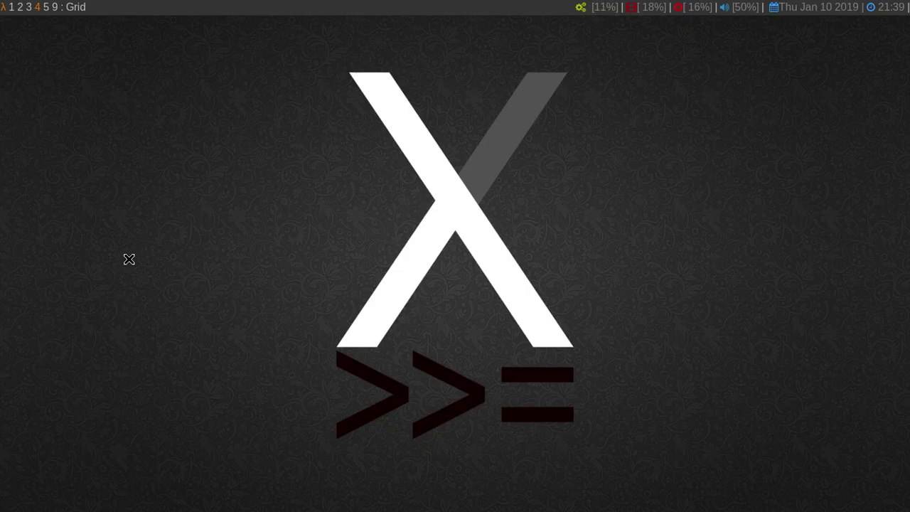
pyautogui.press('super+5')
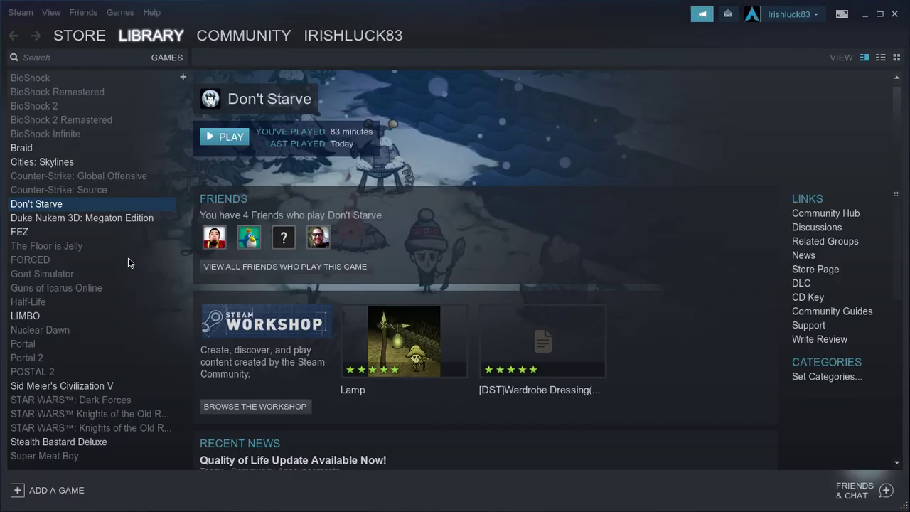